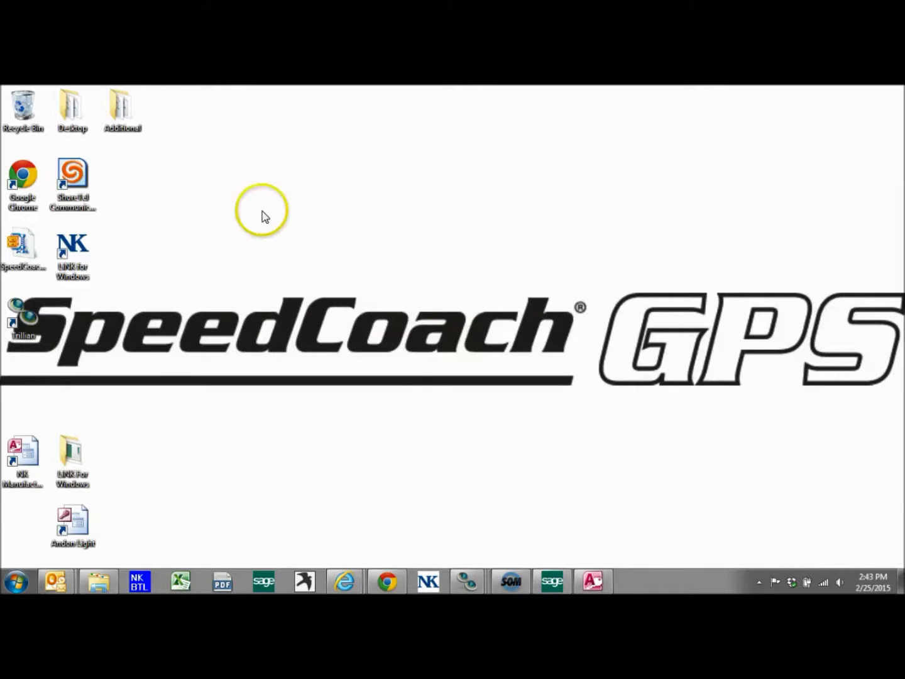
# Show the LiNK for Windows window from the taskbar and open its help topics list
pyautogui.click(430, 580)
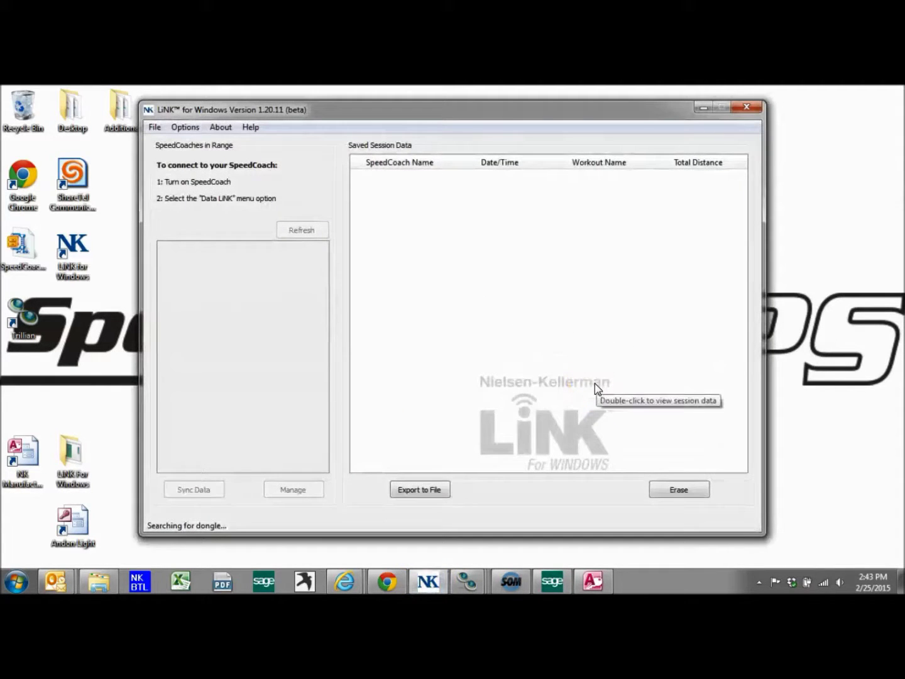
pyautogui.click(464, 529)
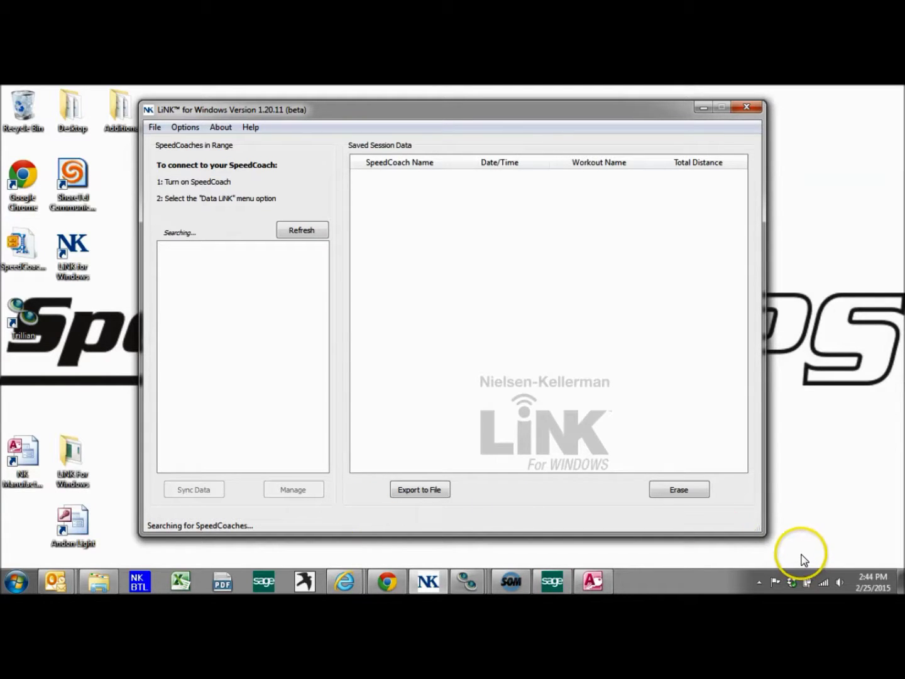
pyautogui.click(250, 128)
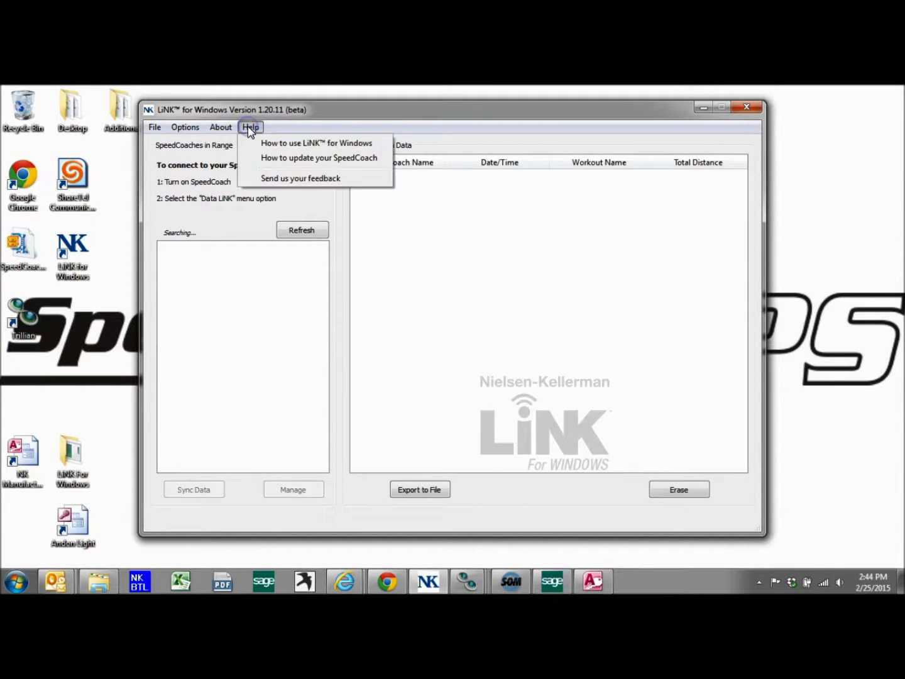
# Open the How to use LiNK for Windows help and follow its link to the Bluegiga BLED112 driver page
pyautogui.click(285, 149)
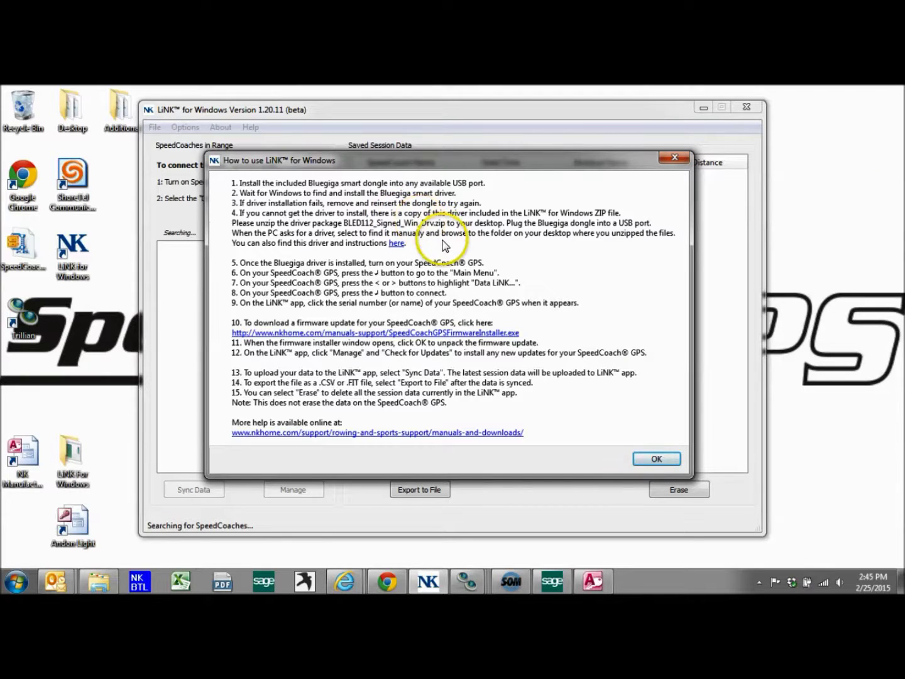
pyautogui.click(398, 244)
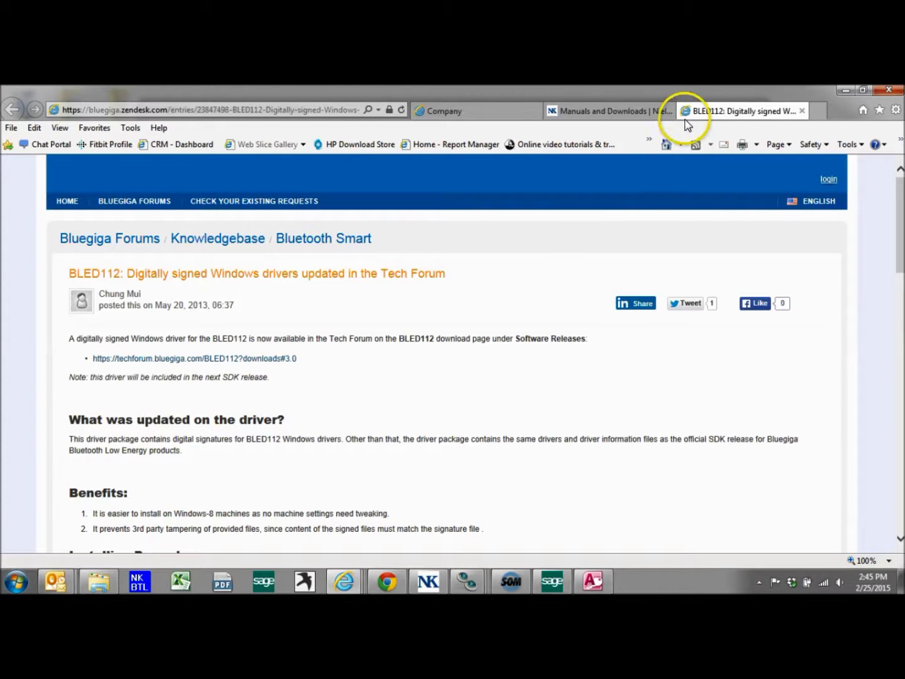
# Download BLED112_Signed_Win_Drv.zip from the Bluegiga article using Save as, to the Desktop
pyautogui.scroll(-5, 496, 427)
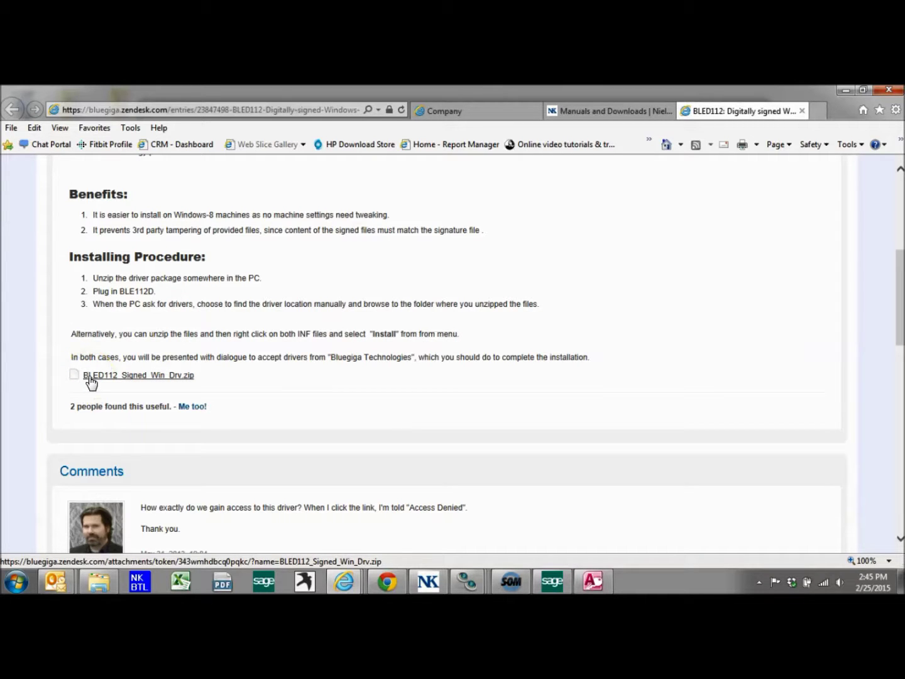
pyautogui.click(91, 377)
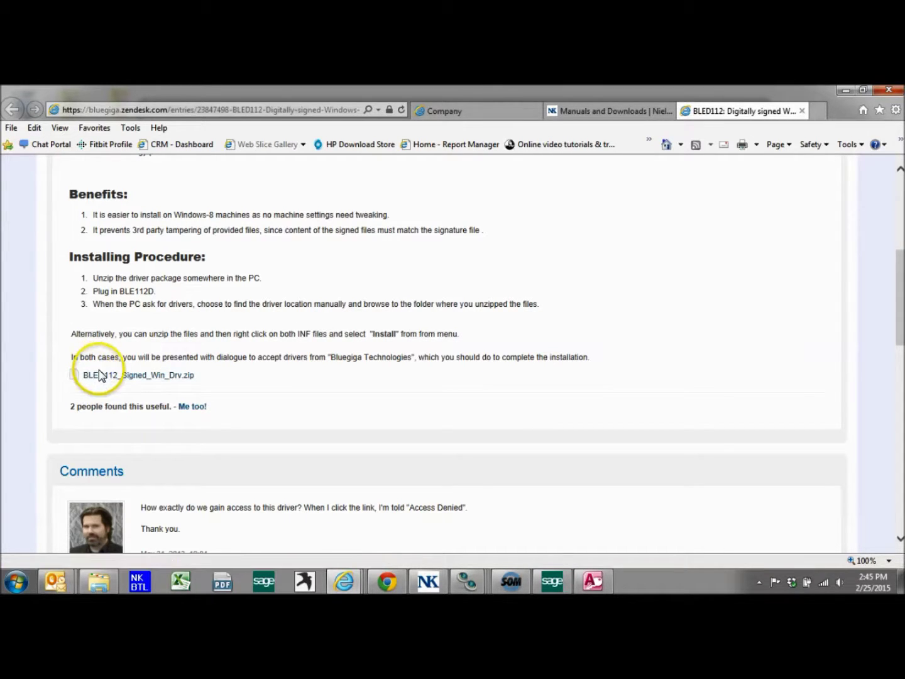
pyautogui.click(580, 444)
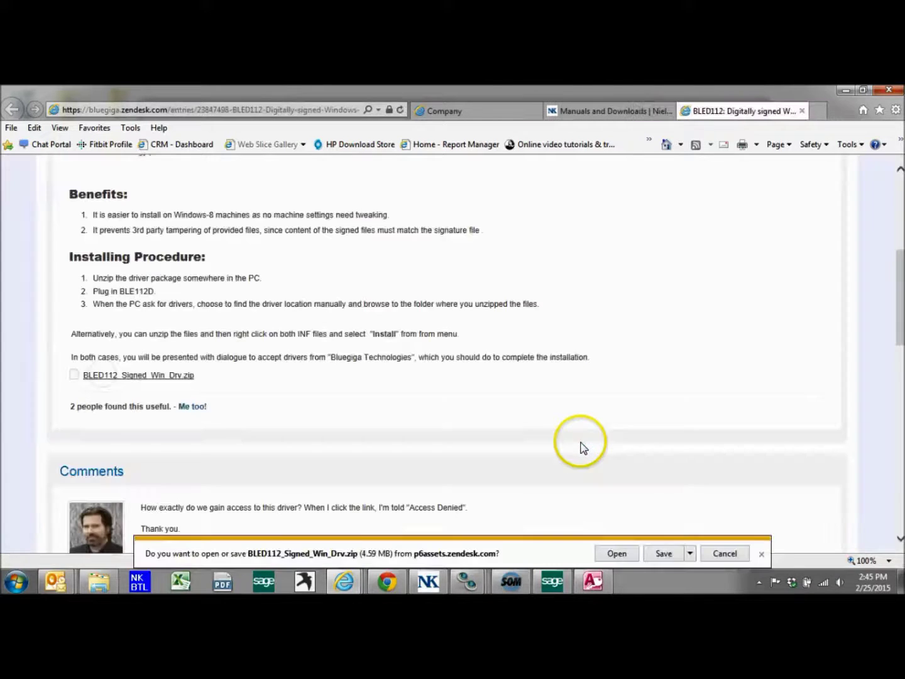
pyautogui.click(689, 553)
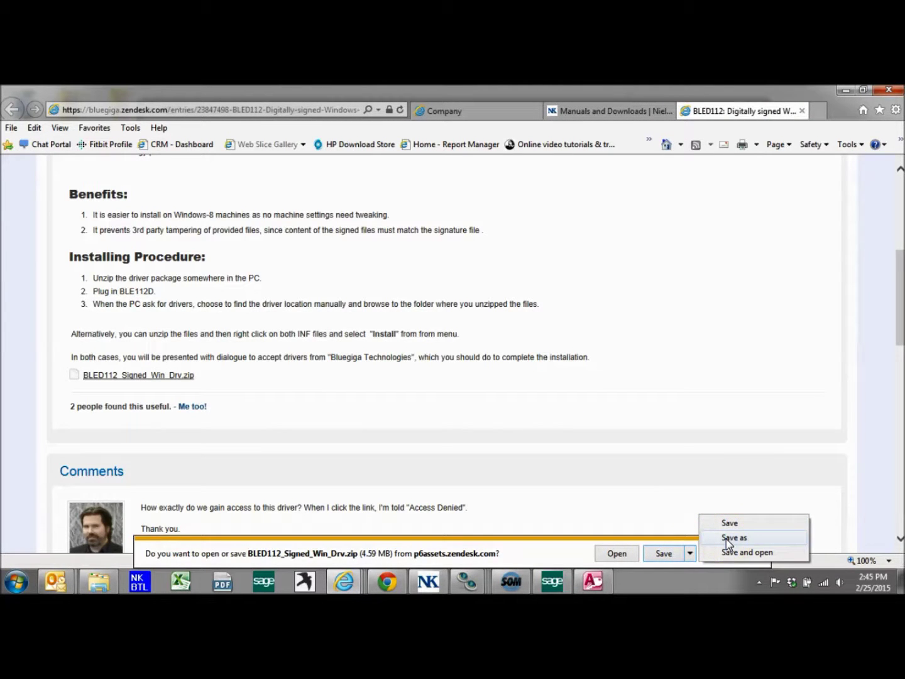
pyautogui.click(728, 540)
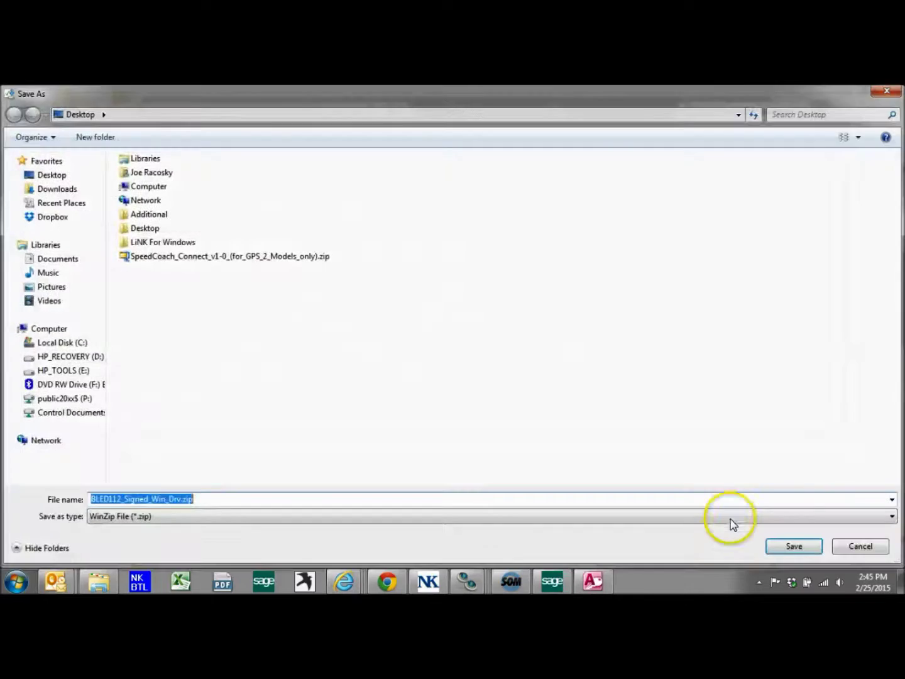
pyautogui.click(55, 175)
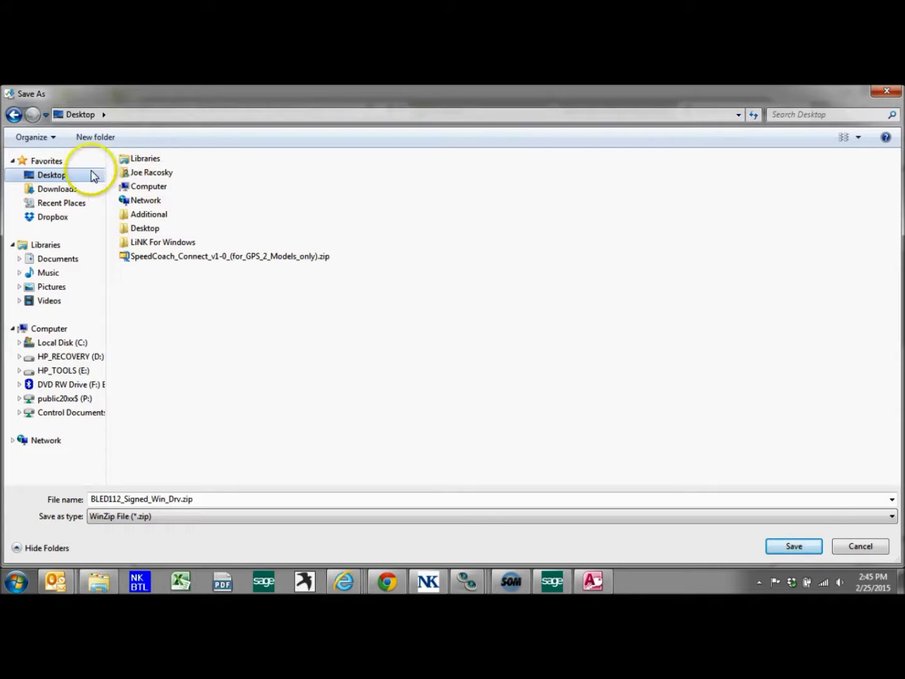
pyautogui.click(805, 550)
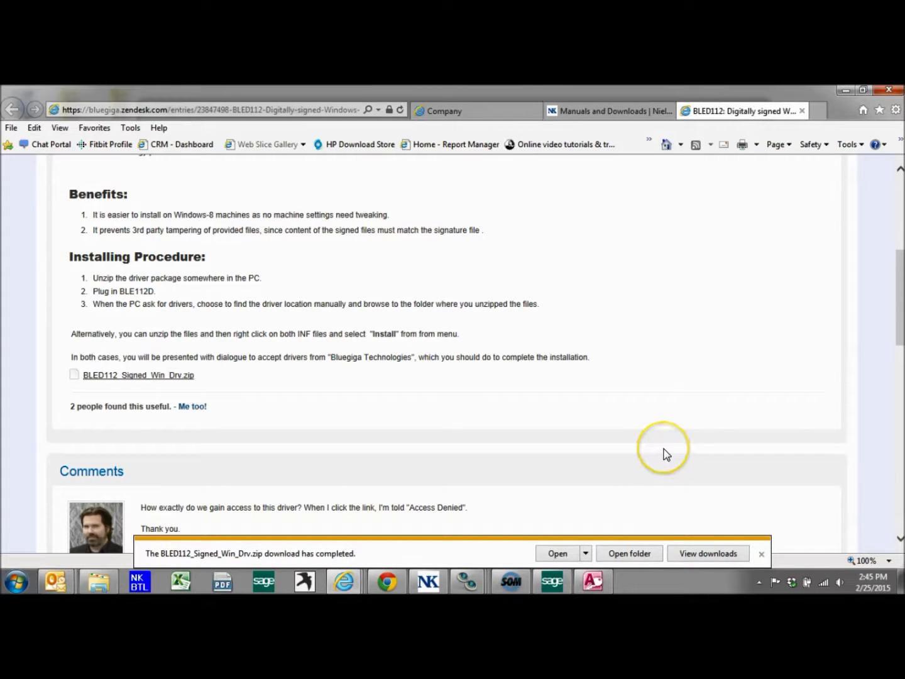
# Show the downloaded zip's folder, then minimize Internet Explorer and close the folder window
pyautogui.click(630, 553)
pyautogui.click(845, 89)
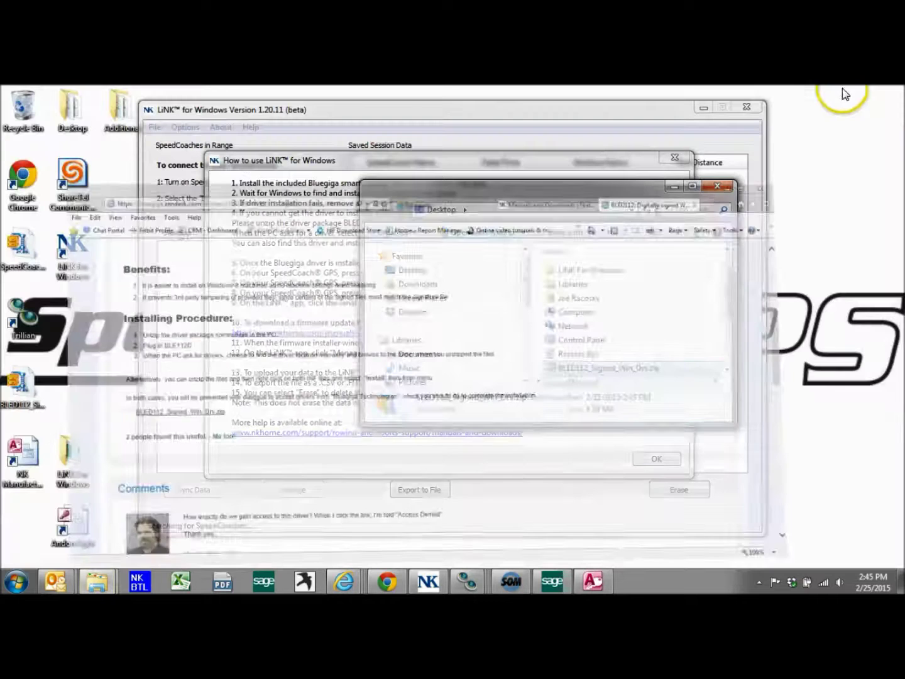
pyautogui.click(717, 186)
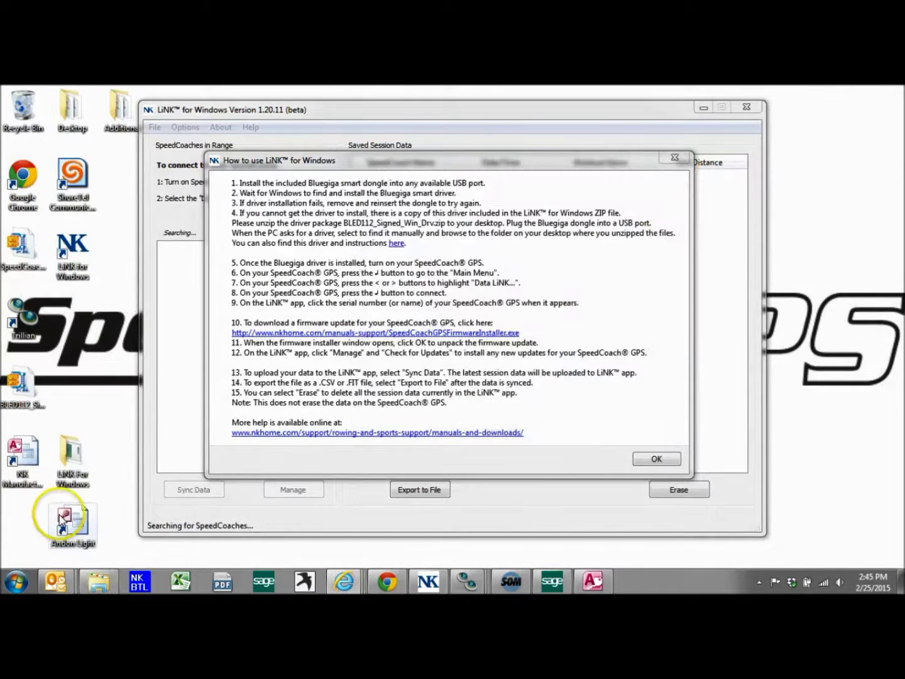
pyautogui.click(22, 385)
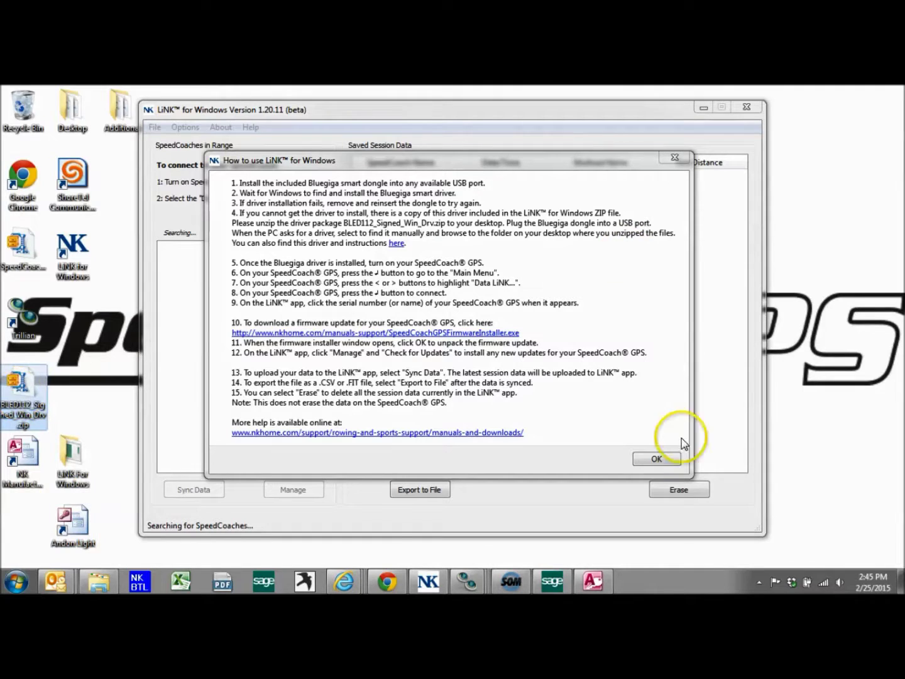
# Close the LiNK help, minimize LiNK, and open BLED112_Signed_Win_Drv.zip from the desktop in WinZip
pyautogui.click(654, 460)
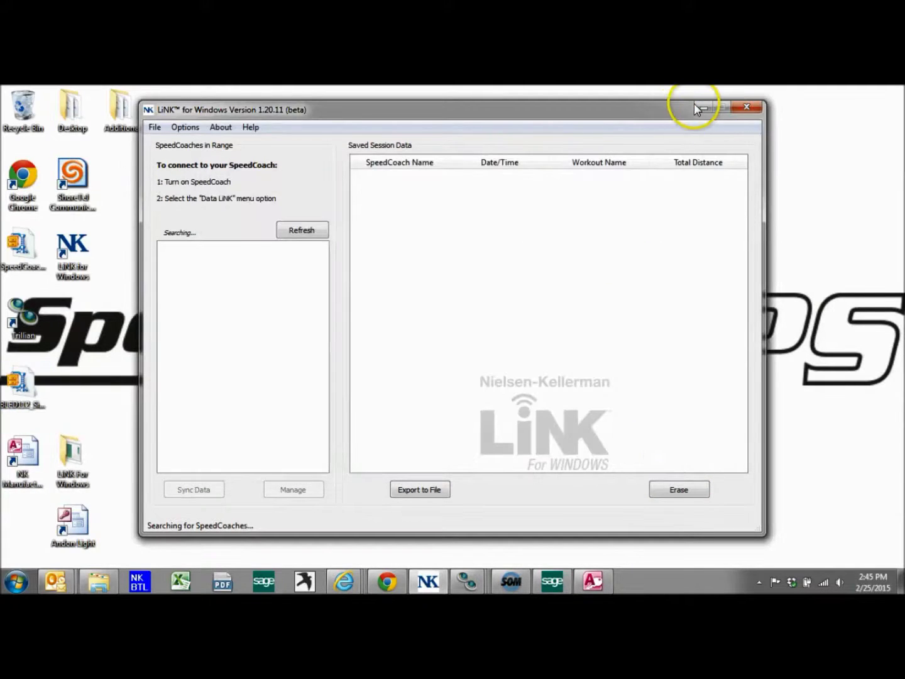
pyautogui.click(702, 105)
pyautogui.click(25, 381)
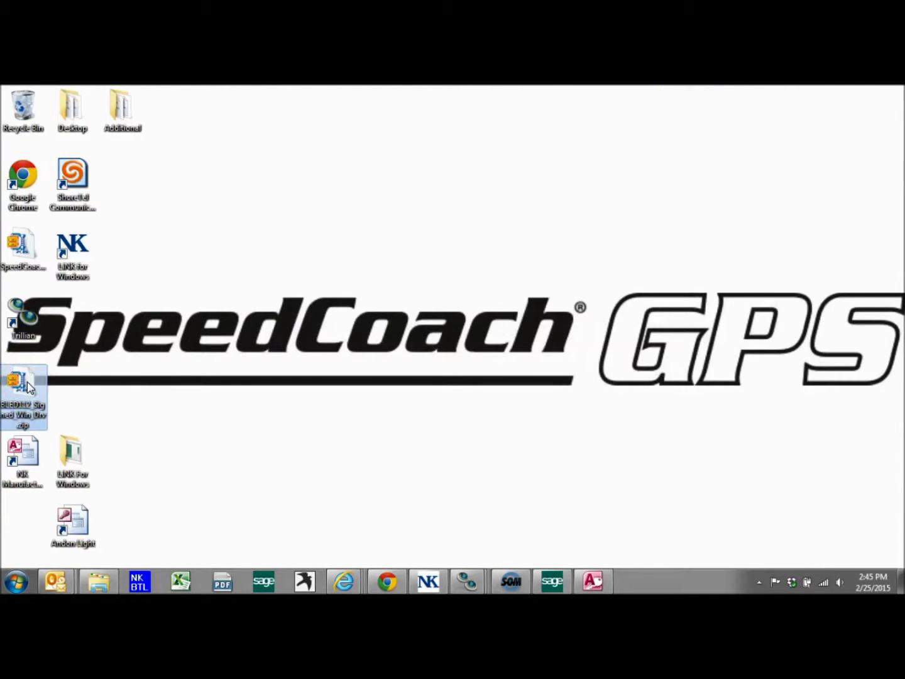
pyautogui.doubleClick(27, 382)
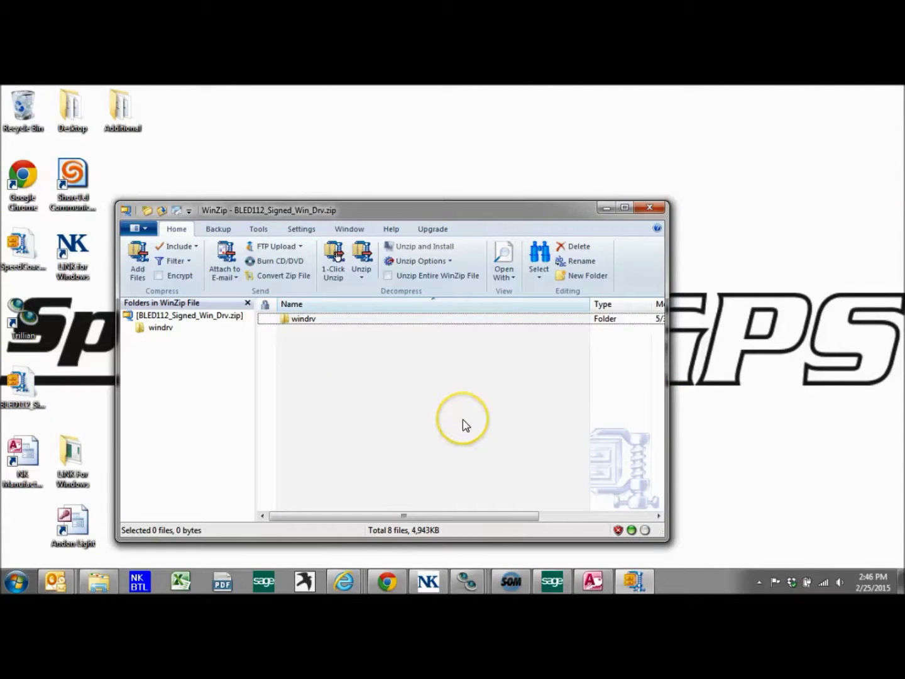
# Unzip the windrv folder to the Desktop, then close the Explorer window and WinZip
pyautogui.click(364, 276)
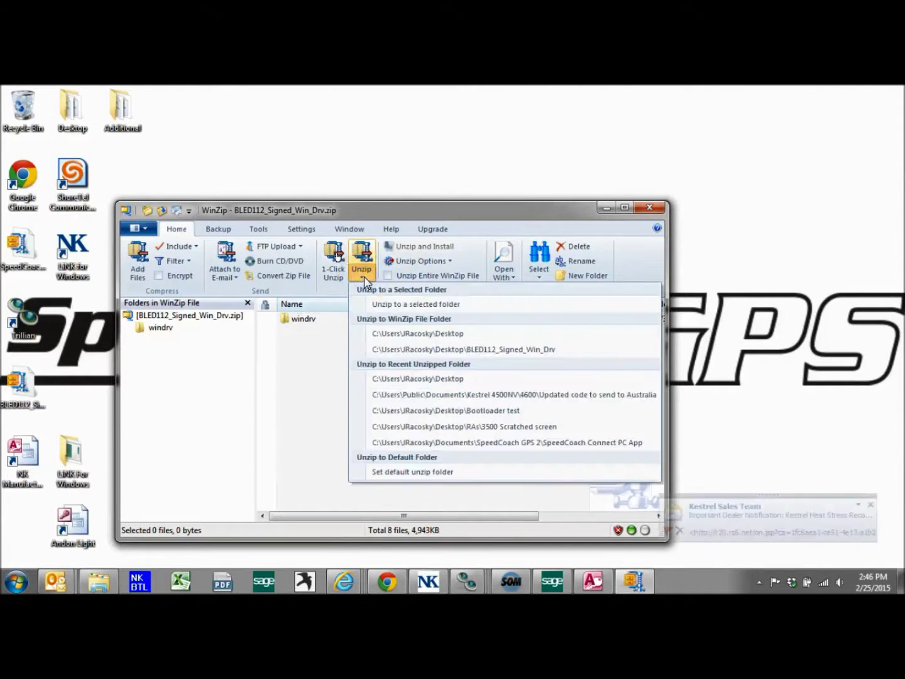
pyautogui.click(404, 337)
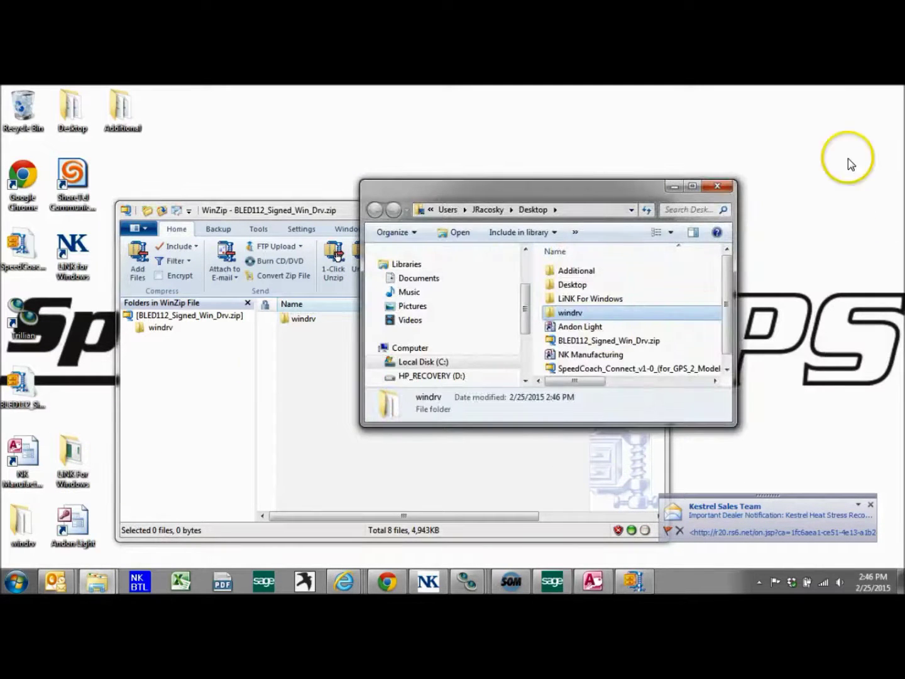
pyautogui.click(716, 185)
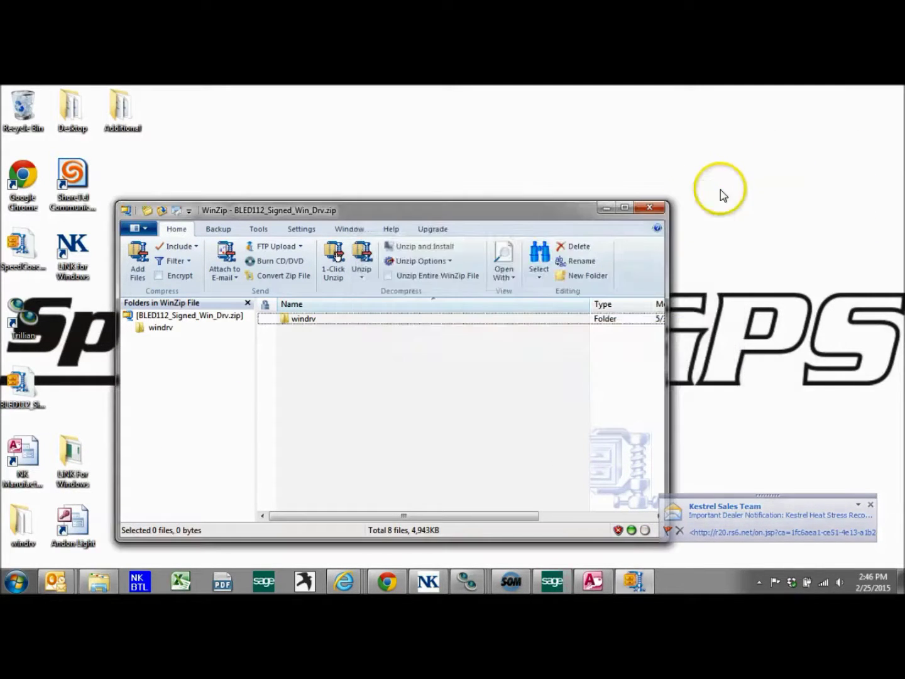
pyautogui.click(651, 209)
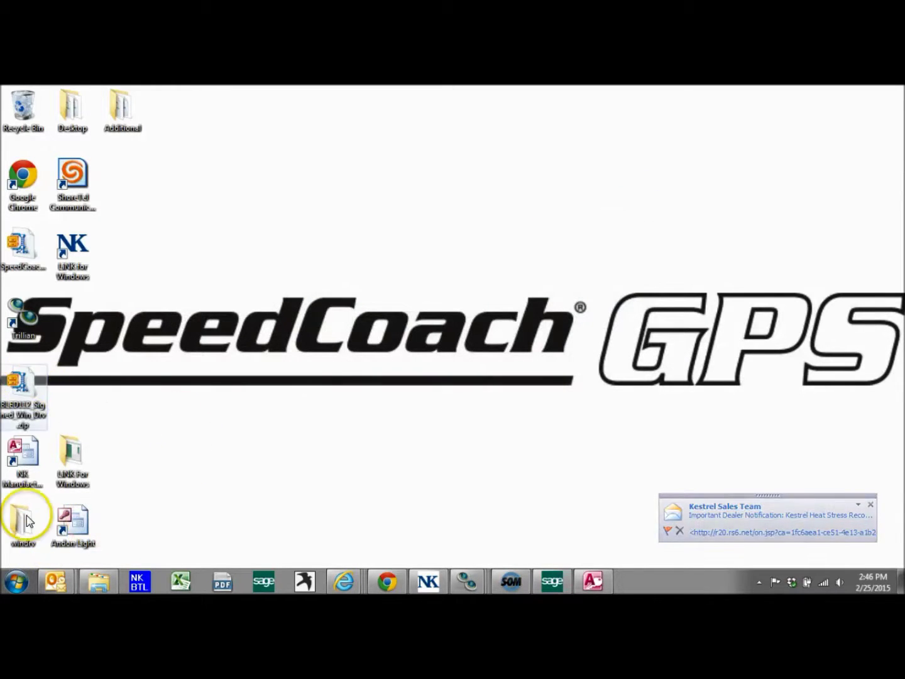
# Check the contents of the extracted windrv folder on the desktop
pyautogui.click(26, 539)
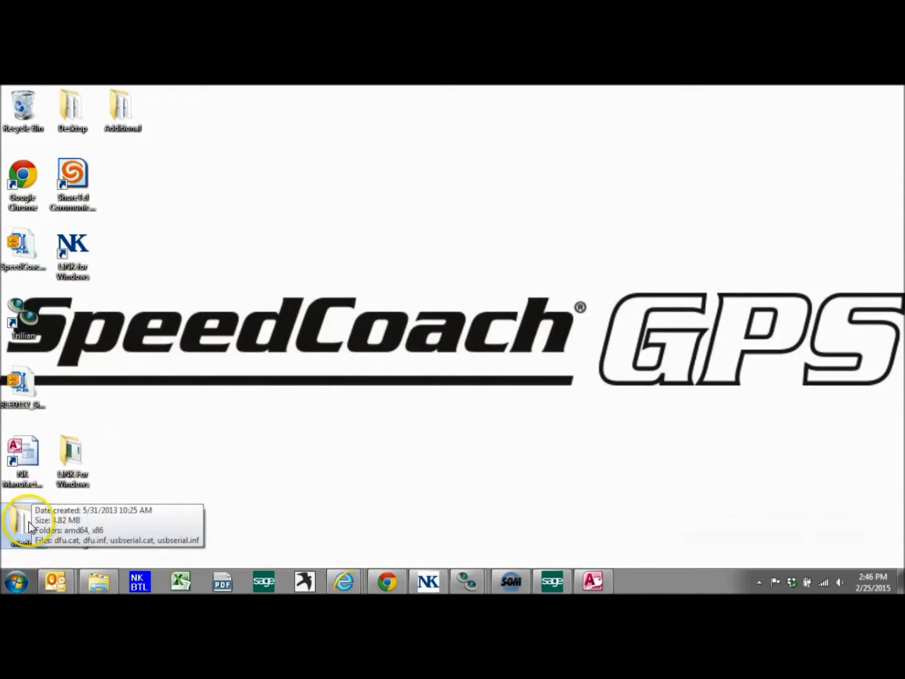
pyautogui.click(200, 462)
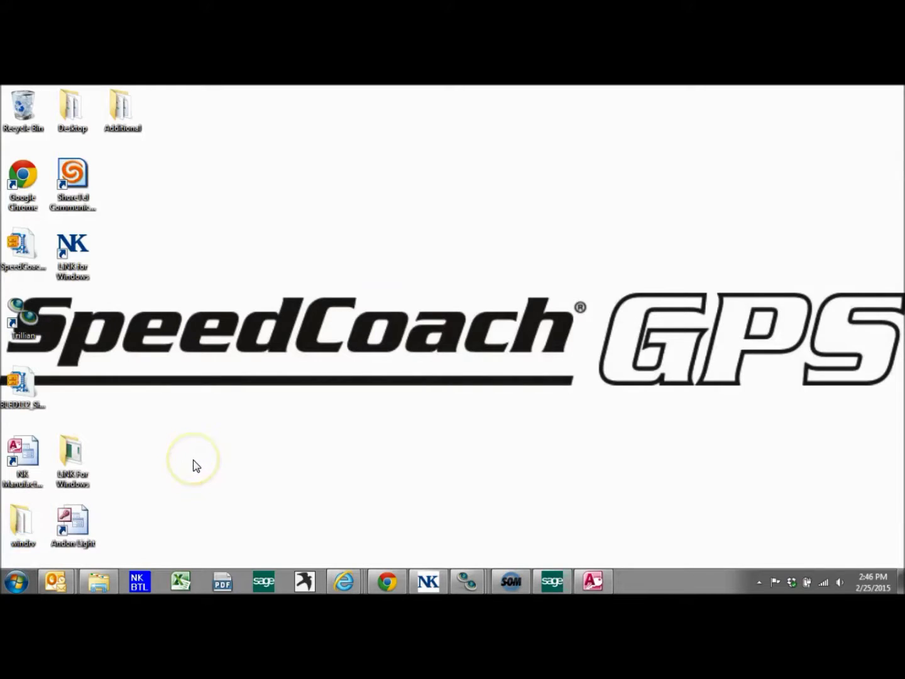
pyautogui.click(189, 466)
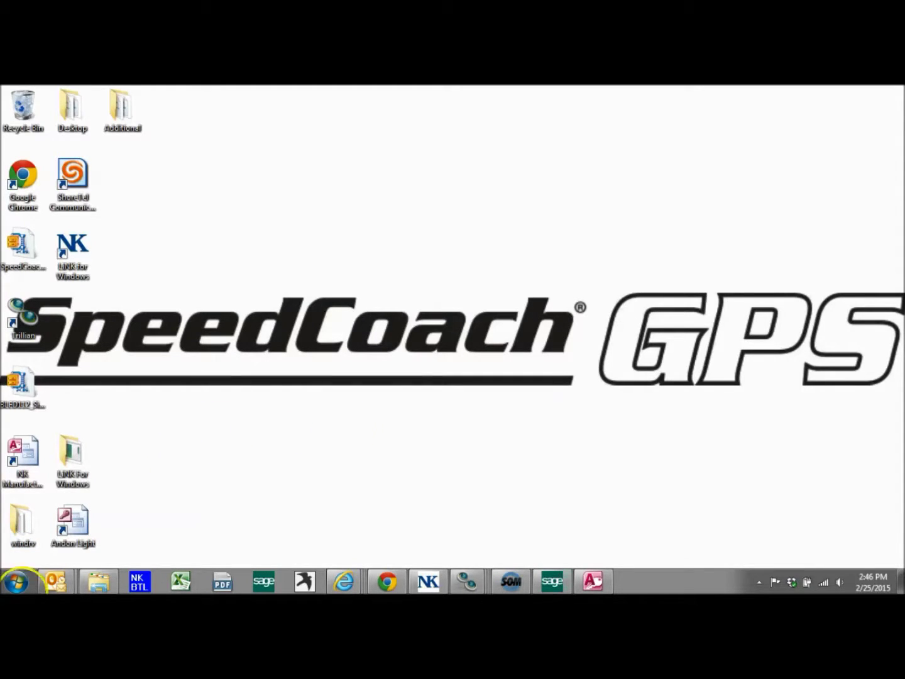
# Search the Start menu for 'devices' and open Devices and Printers
pyautogui.click(16, 581)
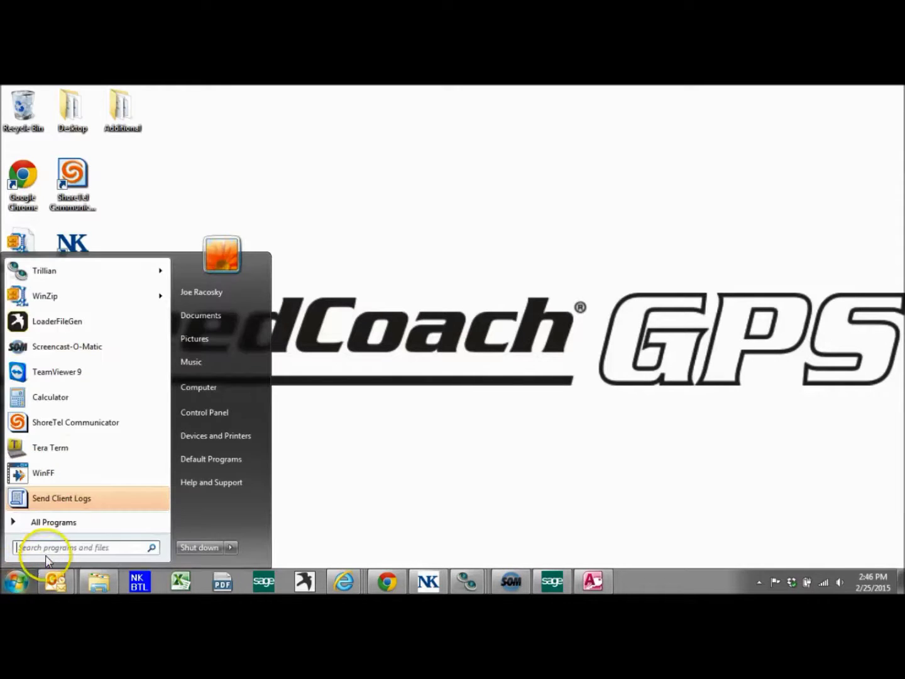
pyautogui.click(48, 547)
pyautogui.write('de')
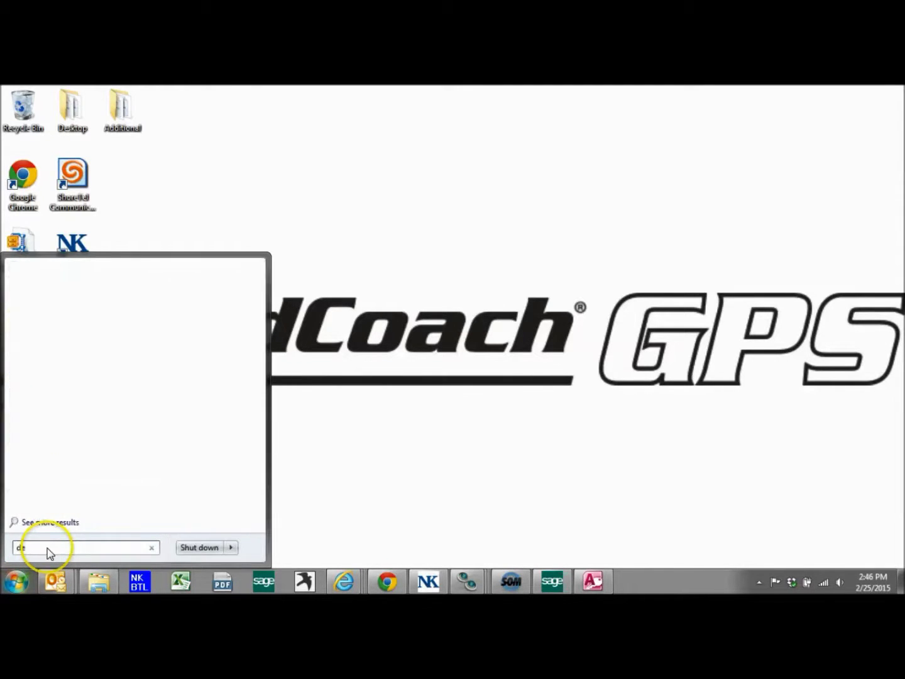
pyautogui.write('vices')
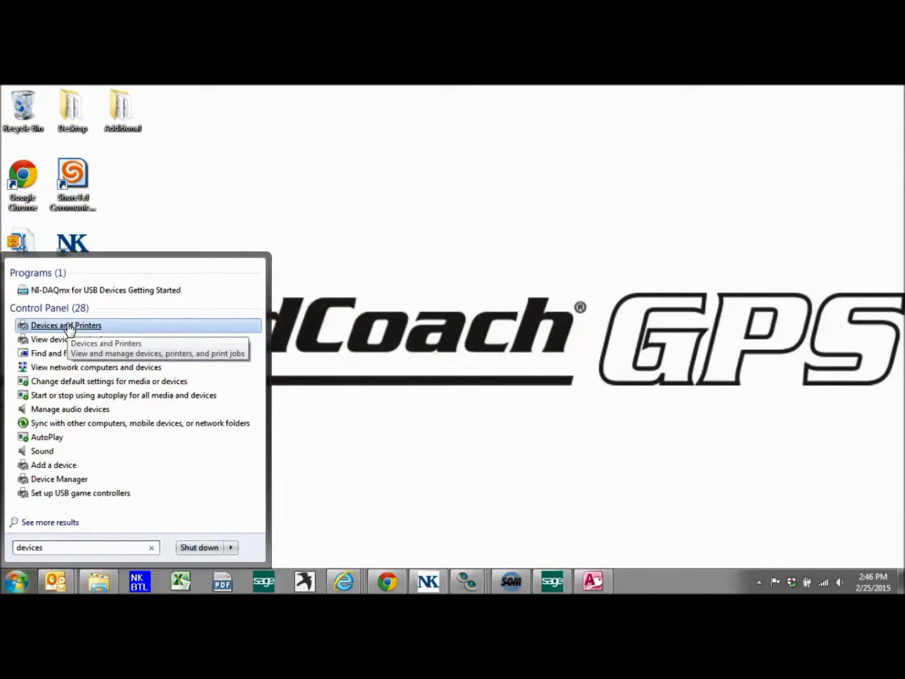
pyautogui.click(878, 186)
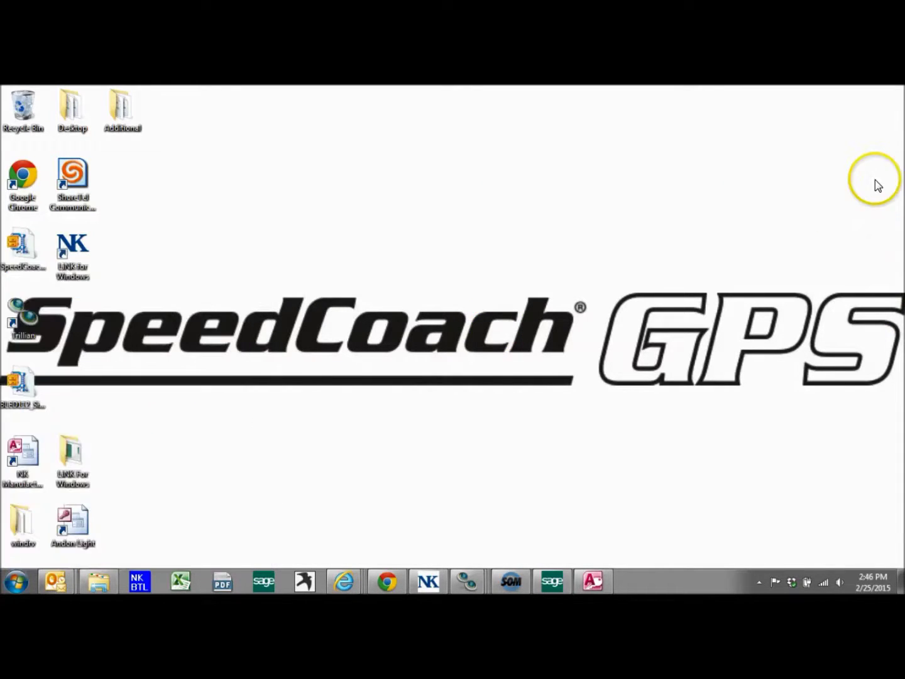
pyautogui.click(15, 582)
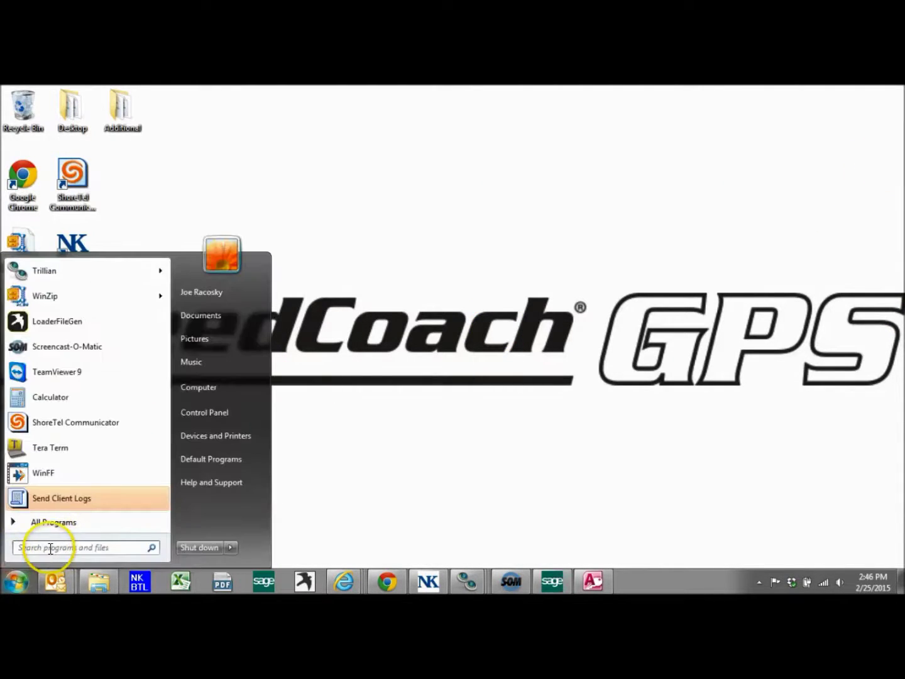
pyautogui.write('devices')
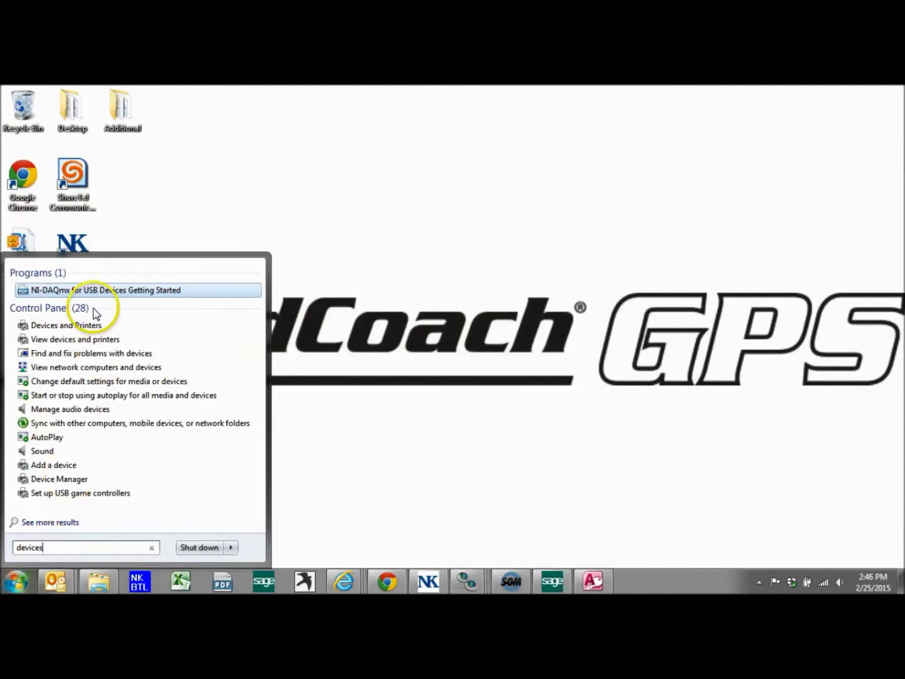
pyautogui.click(78, 325)
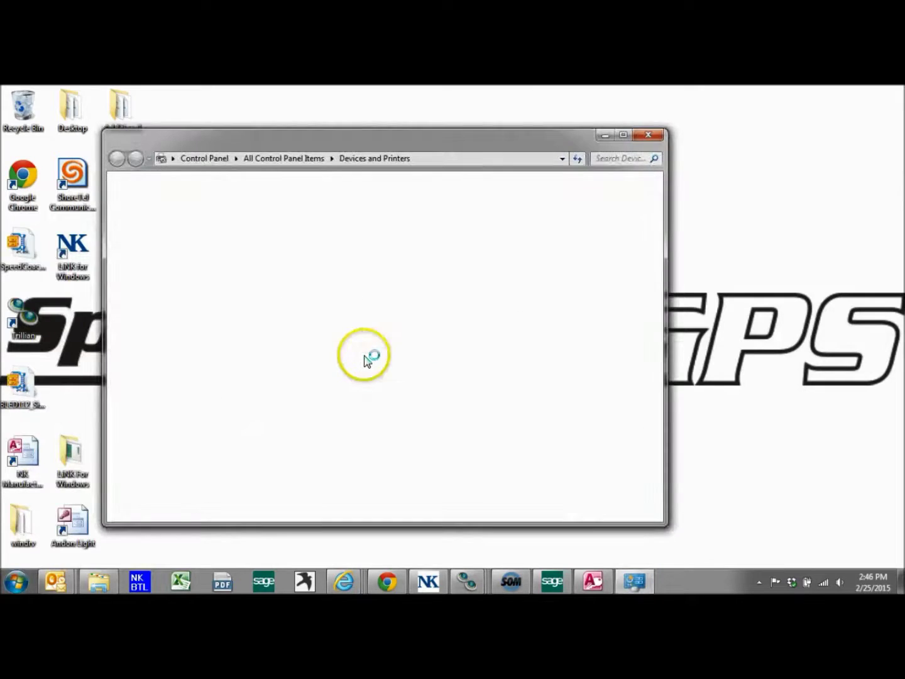
# Reposition Devices and Printers, scroll to Unspecified, and select the Bluegiga Bluetooth Low Energy (COM58) device
pyautogui.moveTo(415, 144); pyautogui.dragTo(564, 125)
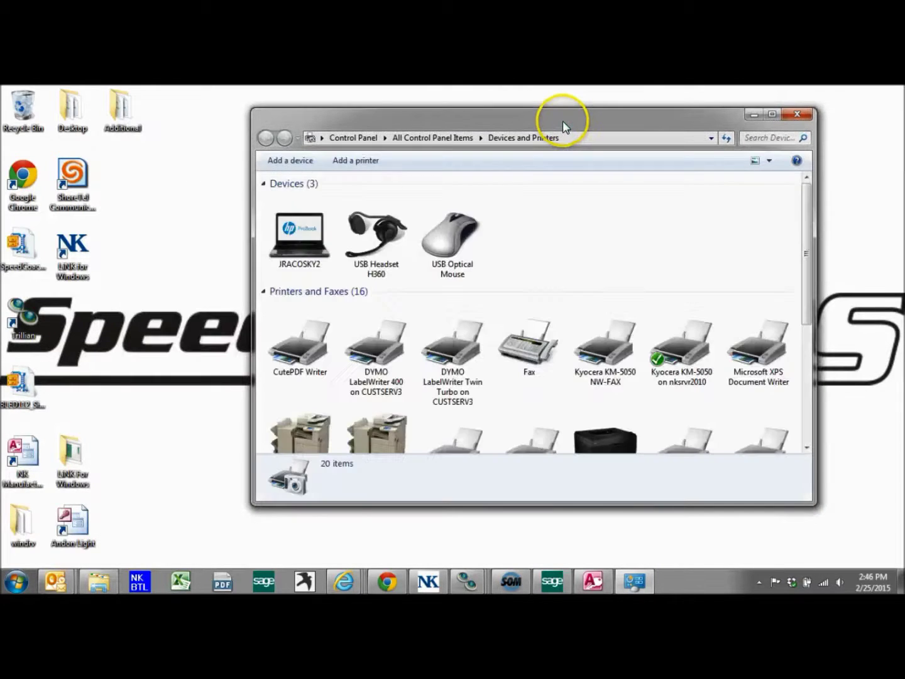
pyautogui.moveTo(563, 121); pyautogui.dragTo(489, 116)
pyautogui.scroll(-5, 506, 280)
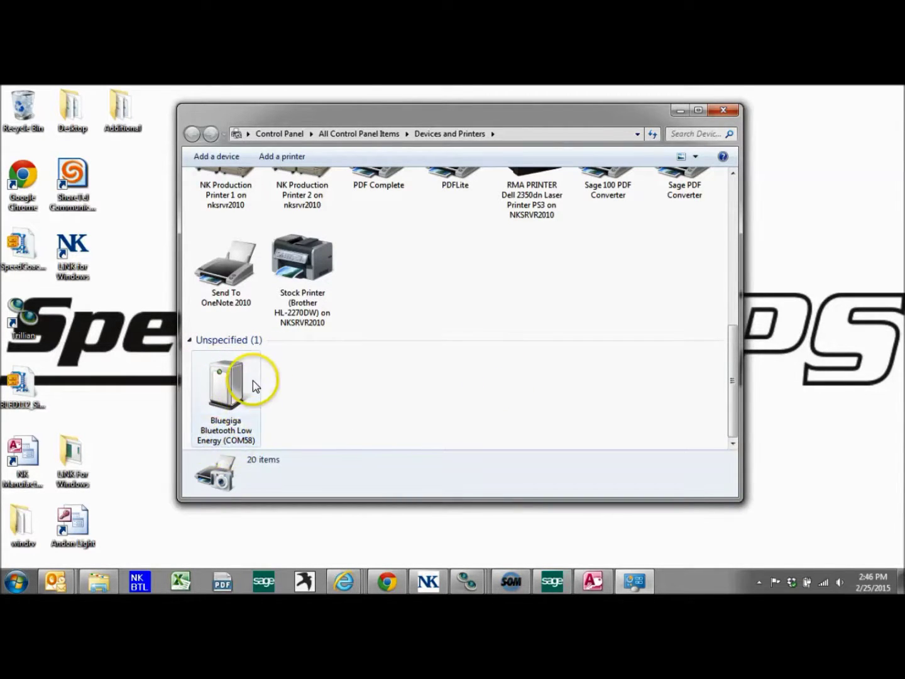
pyautogui.click(224, 404)
# Open the Bluegiga device's Properties, its Hardware tab, and the COM58 port's properties
pyautogui.rightClick(224, 406)
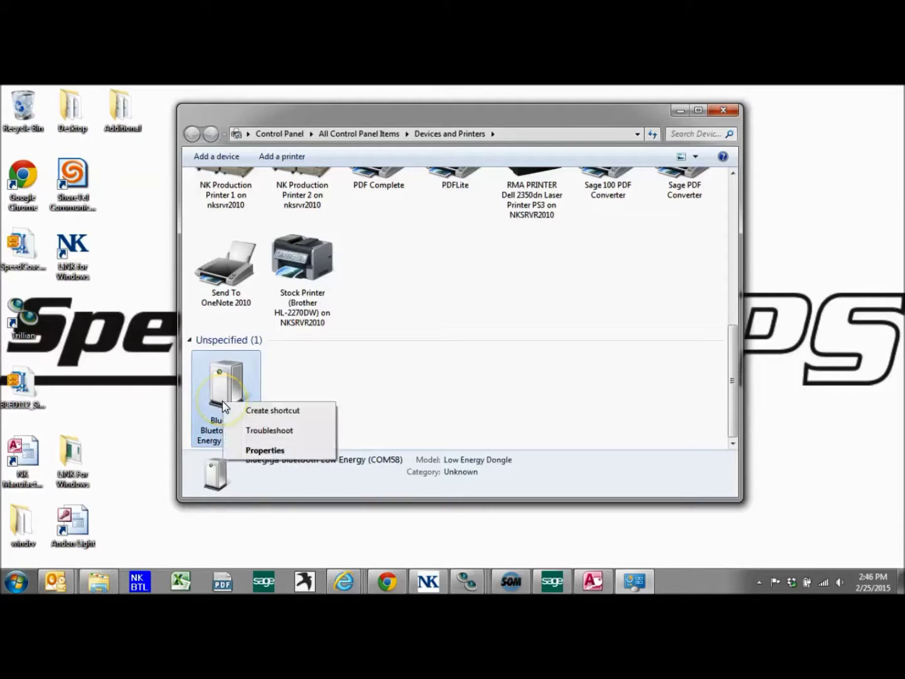
pyautogui.click(266, 451)
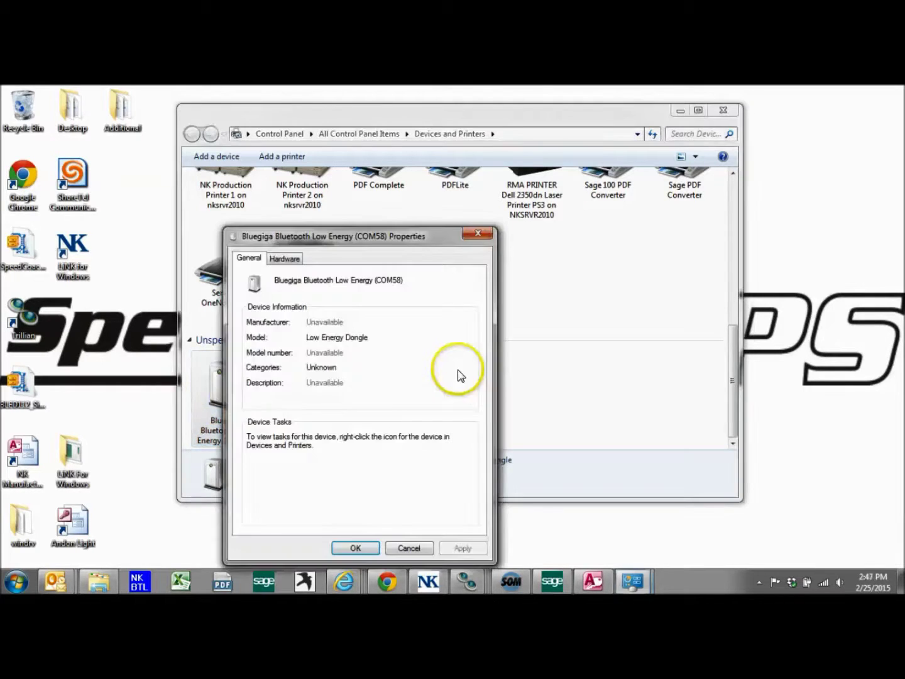
pyautogui.click(286, 260)
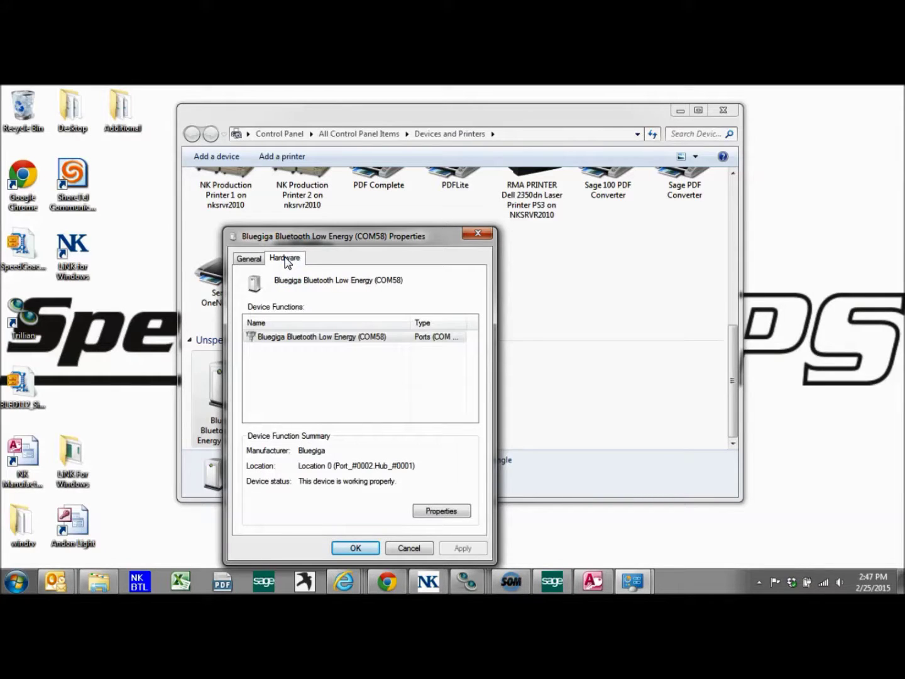
pyautogui.click(428, 514)
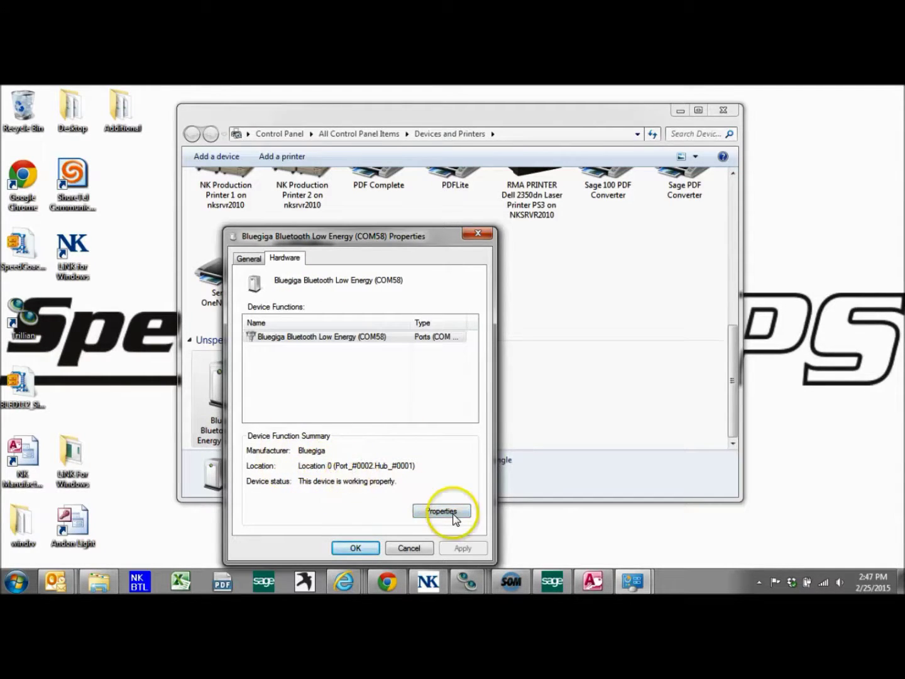
pyautogui.click(442, 511)
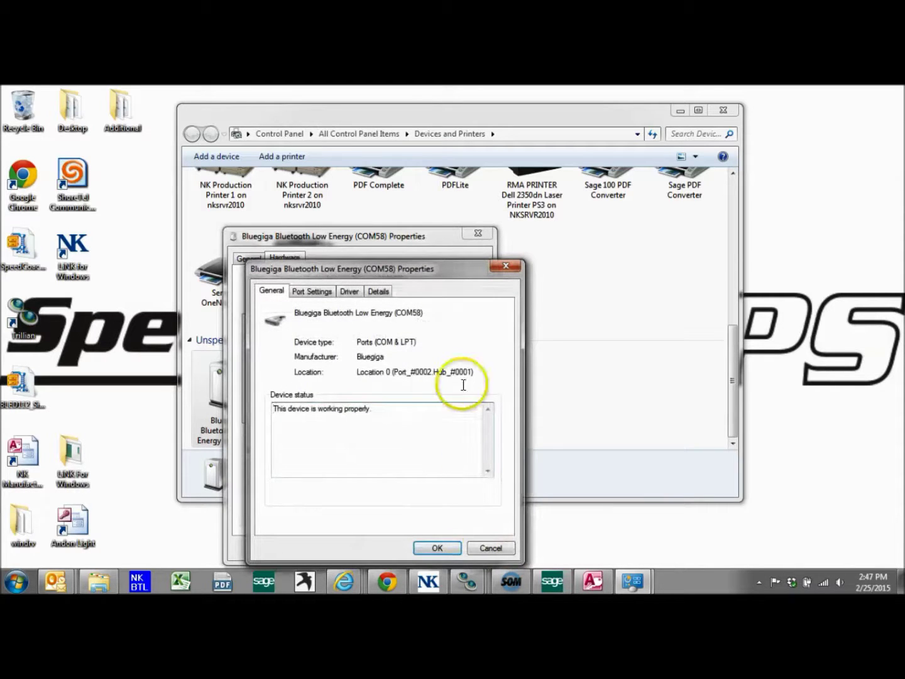
pyautogui.moveTo(348, 269); pyautogui.dragTo(602, 245)
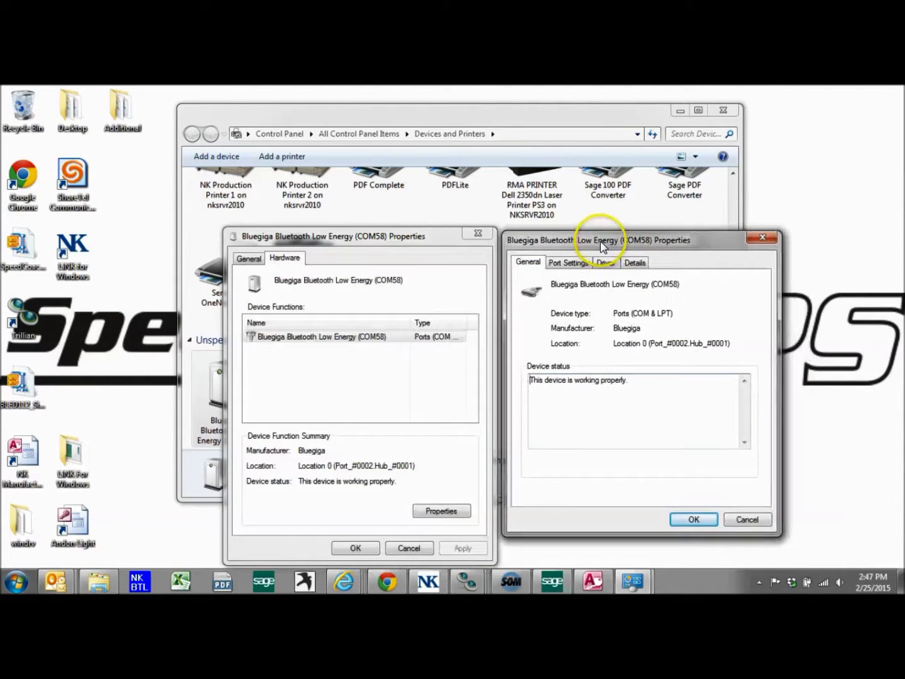
# Bring the COM58 port properties forward, view its Driver tab, and start Update Driver
pyautogui.rightClick(204, 405)
pyautogui.click(263, 449)
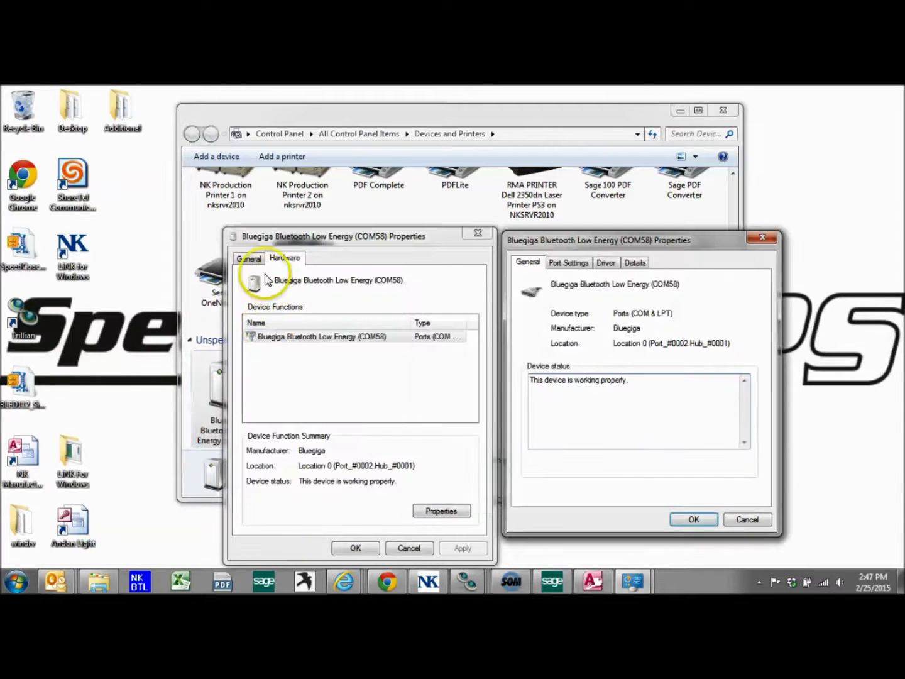
pyautogui.click(280, 257)
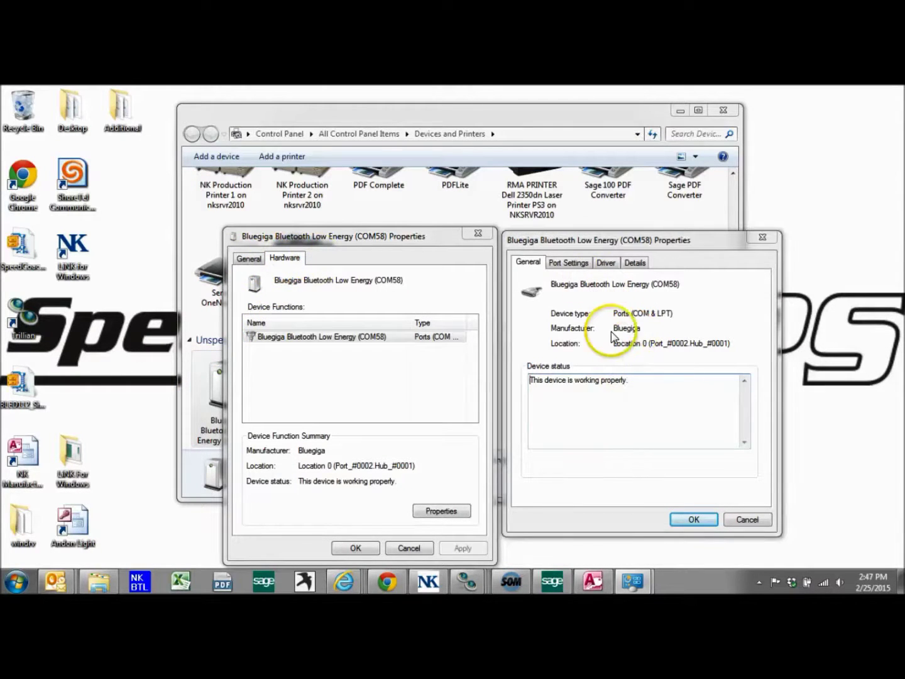
pyautogui.click(441, 507)
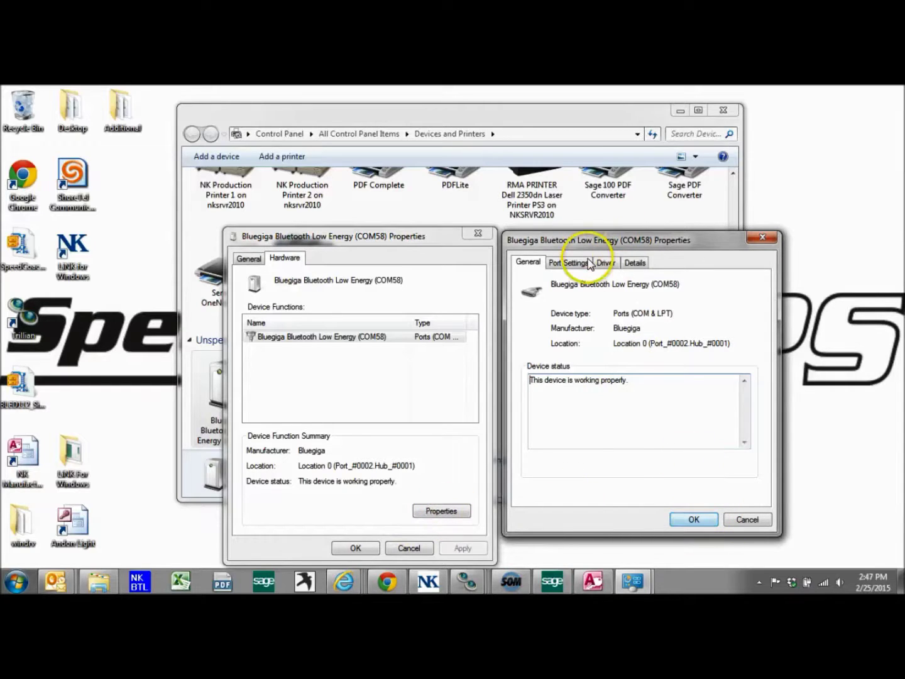
pyautogui.click(608, 269)
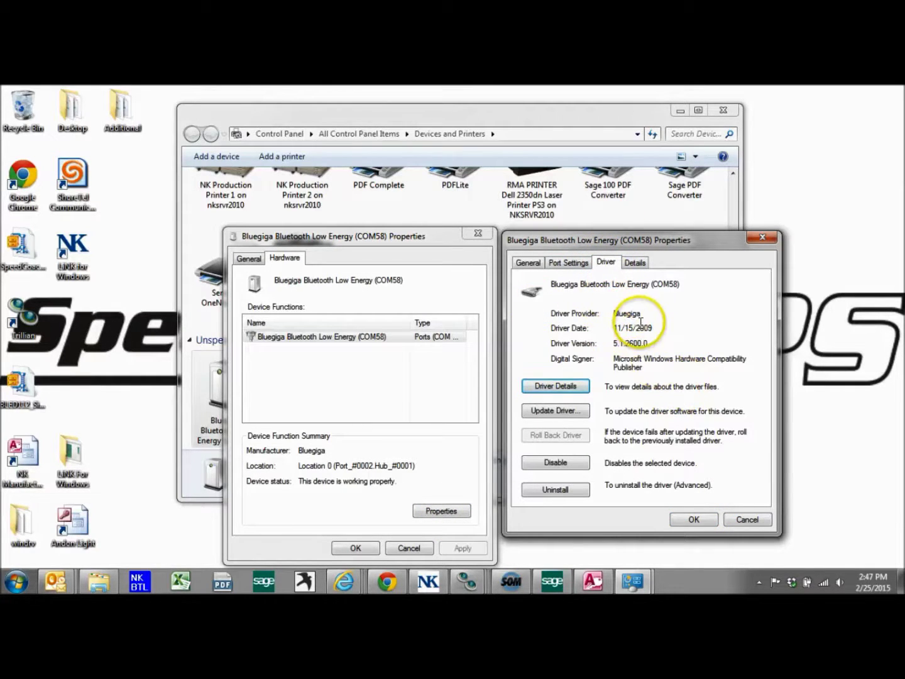
pyautogui.click(551, 409)
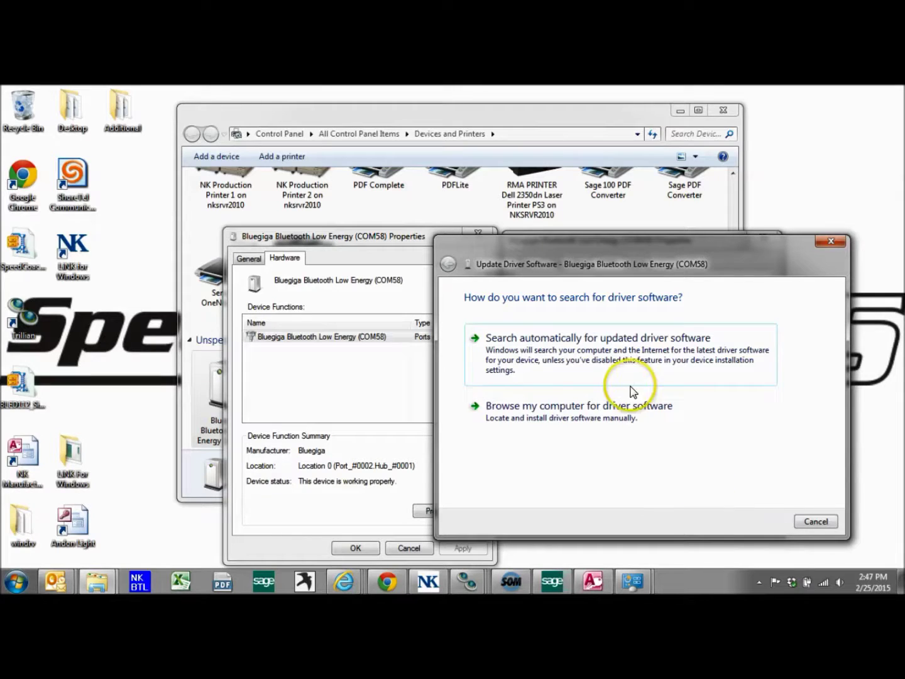
# Point the driver update at the Desktop windrv folder, install, and close the wizard
pyautogui.click(509, 406)
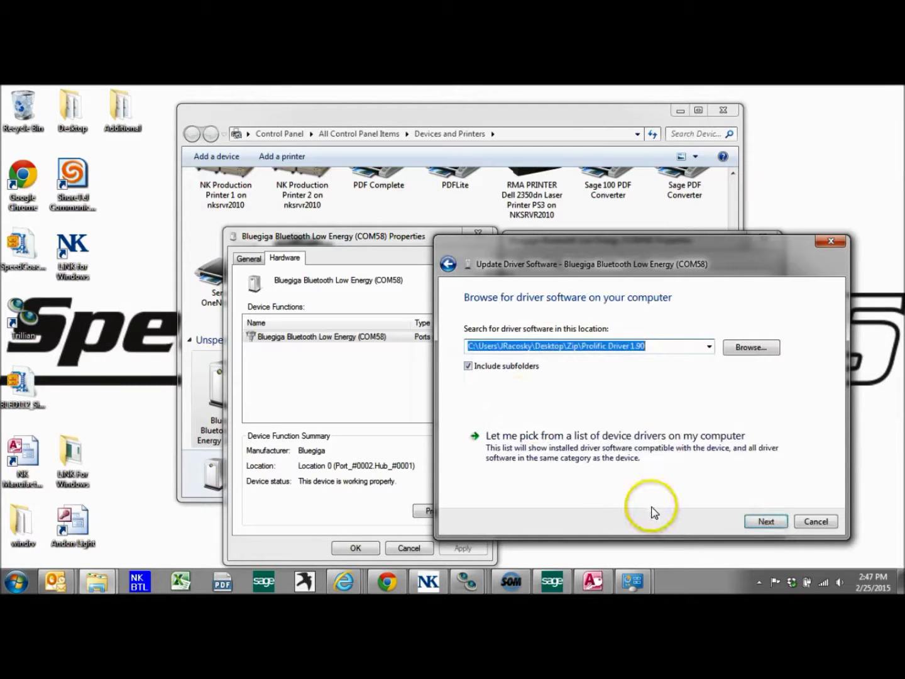
pyautogui.click(753, 350)
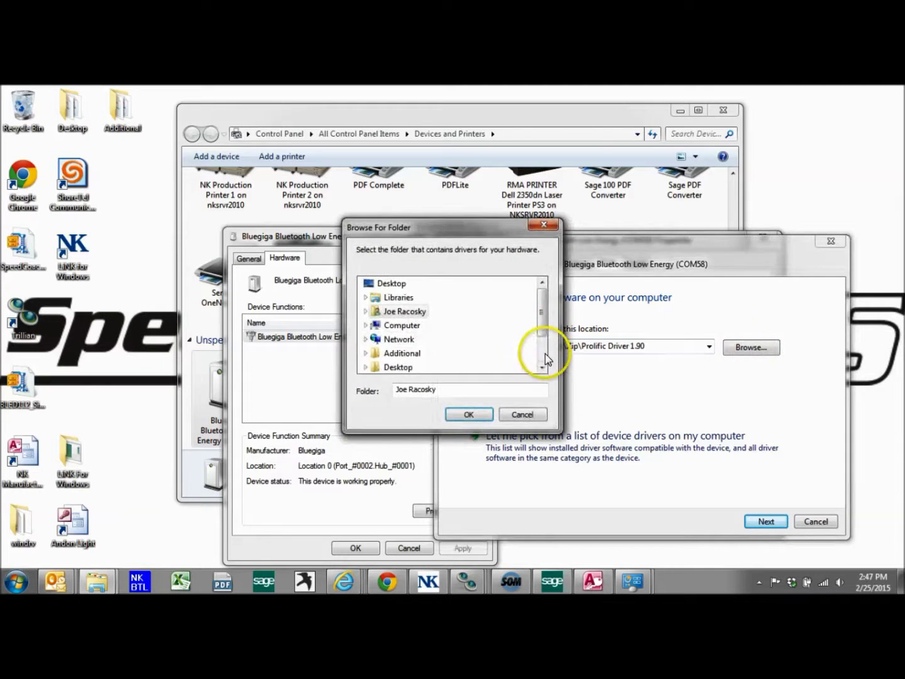
pyautogui.scroll(-1, 541, 362)
pyautogui.click(392, 353)
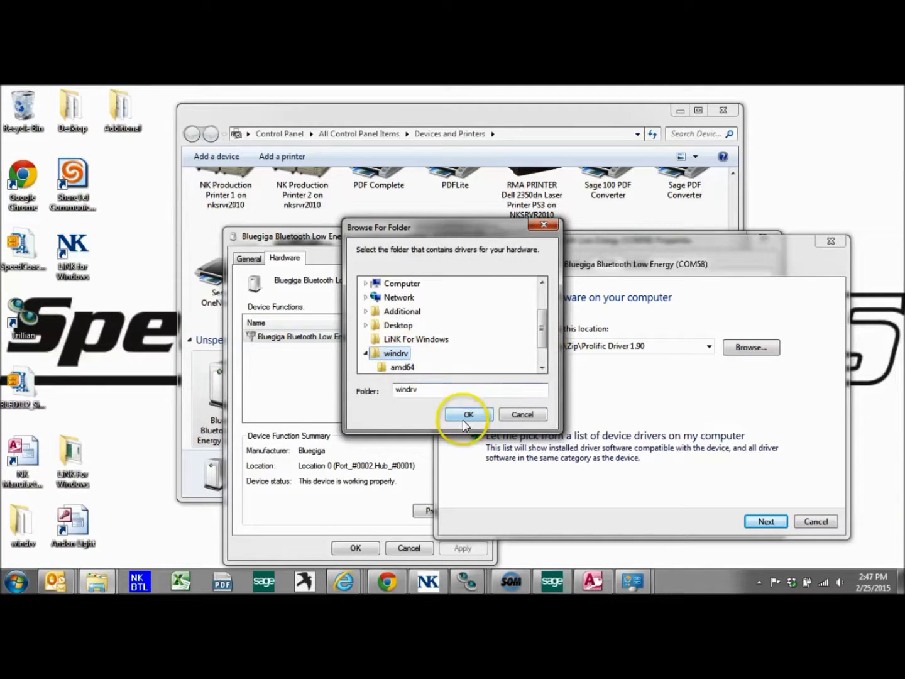
pyautogui.click(468, 415)
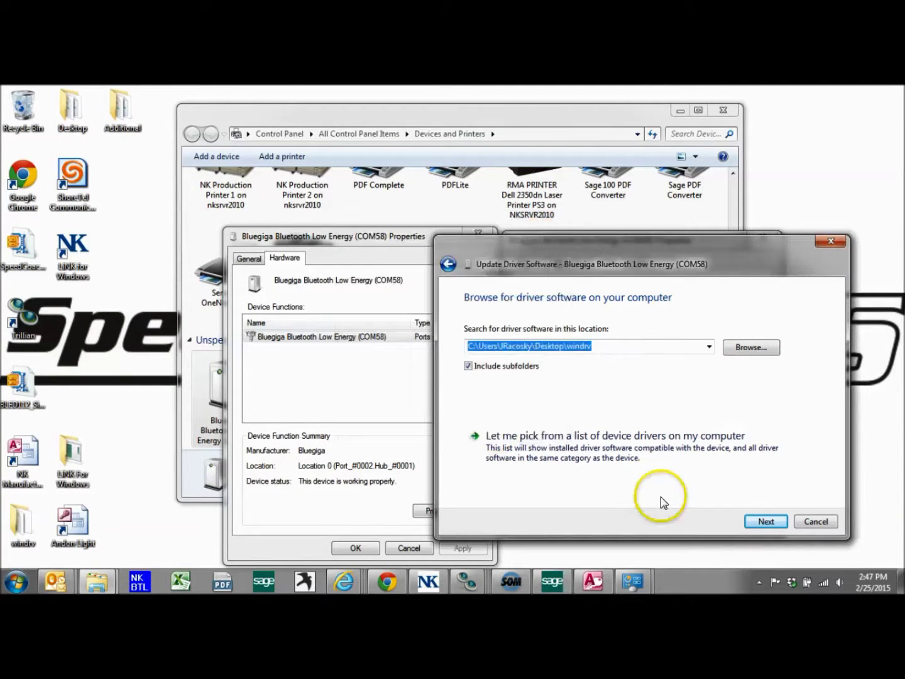
pyautogui.click(766, 522)
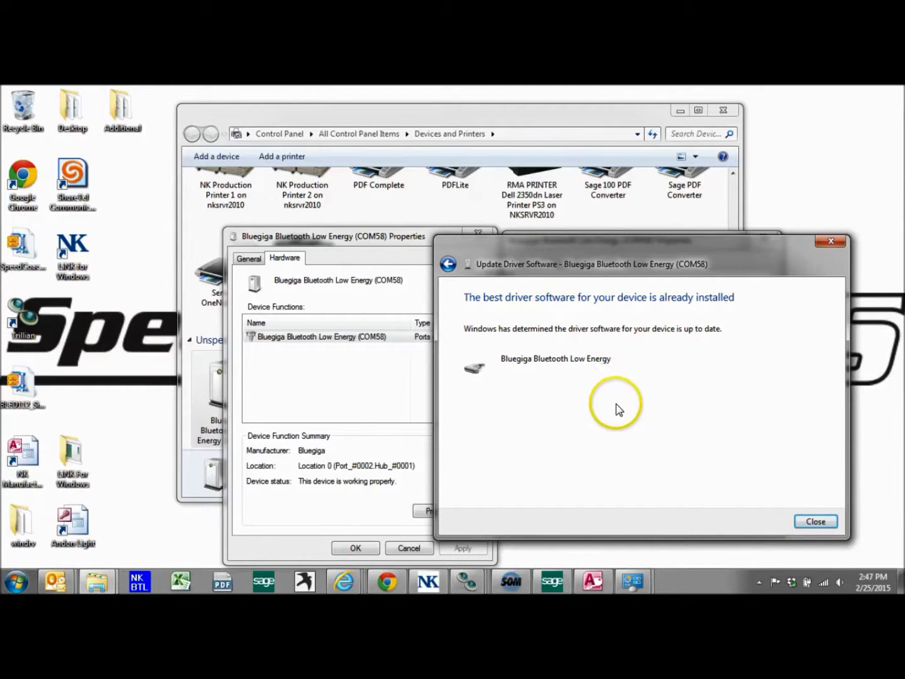
pyautogui.click(816, 521)
# Close both Properties dialogs and Devices and Printers, then bring LiNK for Windows back to the front
pyautogui.click(686, 522)
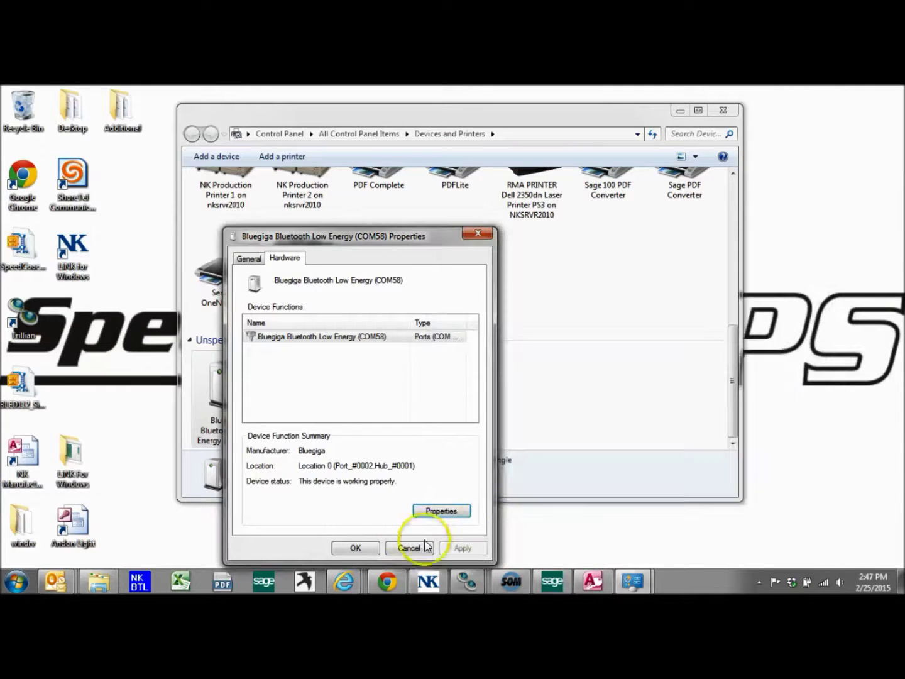
pyautogui.click(355, 546)
pyautogui.click(723, 112)
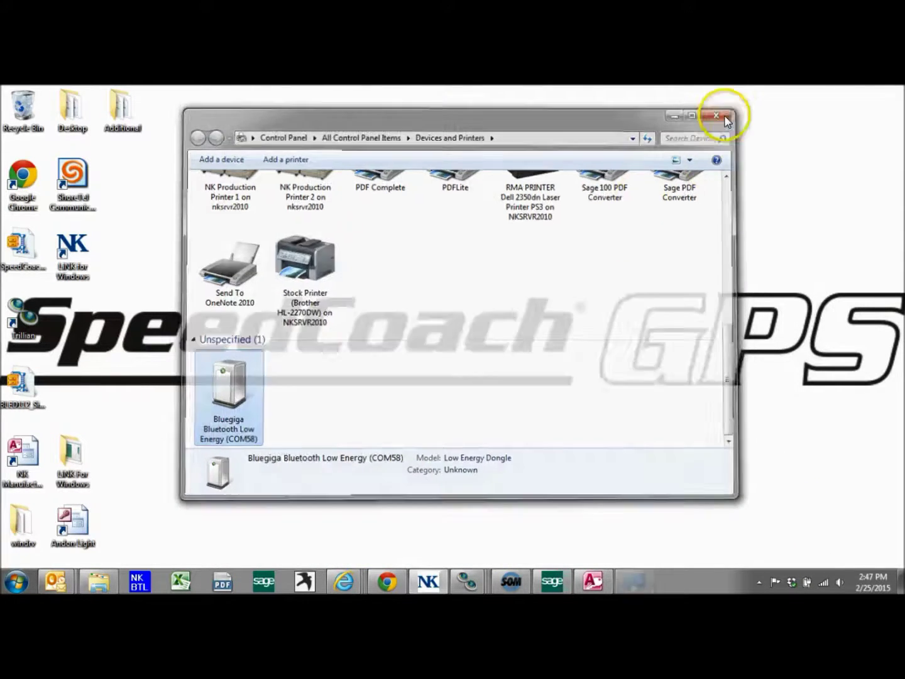
pyautogui.click(433, 585)
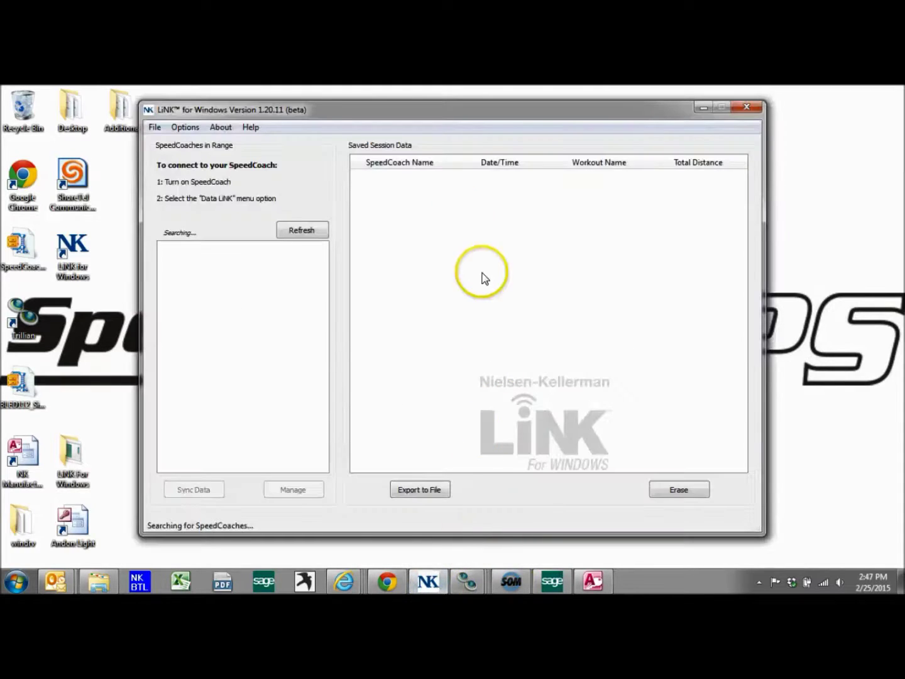